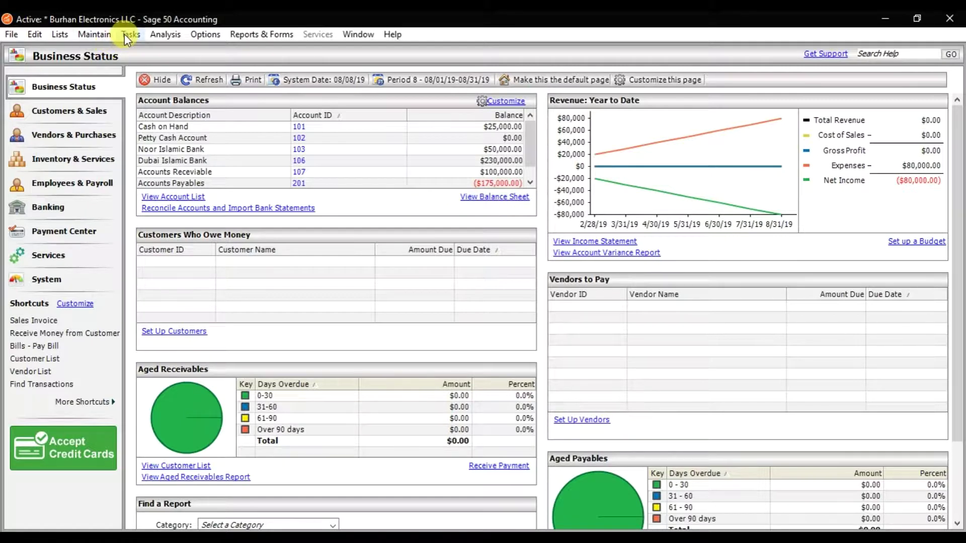
- Open the Build/Unbuild Assemblies form from the Tasks menu
{"action": "left_click", "coordinate": [129, 35]}
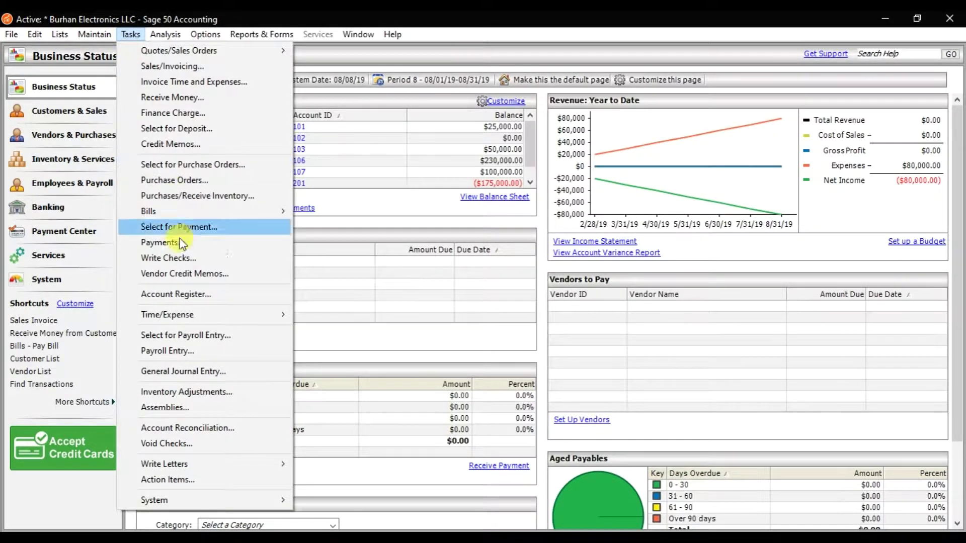
{"action": "left_click", "coordinate": [193, 410]}
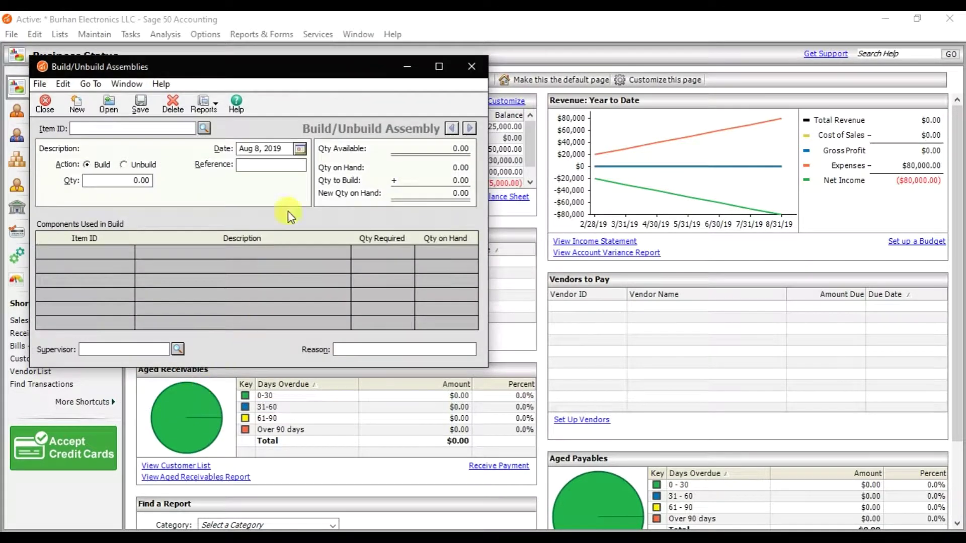
- Maximize the form and select assembly item 9000 Honda Civic, dated Aug 8, 2019
{"action": "left_click", "coordinate": [434, 67]}
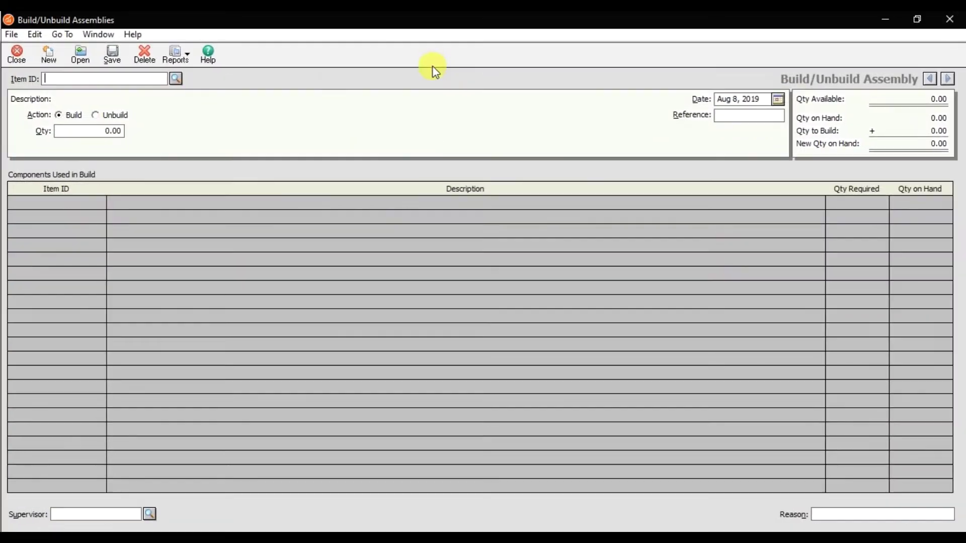
{"action": "left_click", "coordinate": [174, 78]}
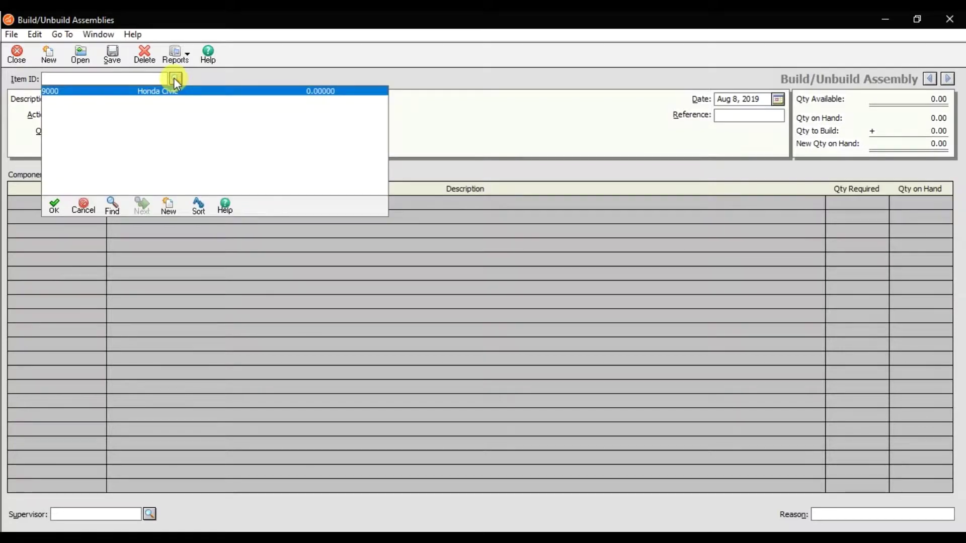
{"action": "double_click", "coordinate": [157, 96]}
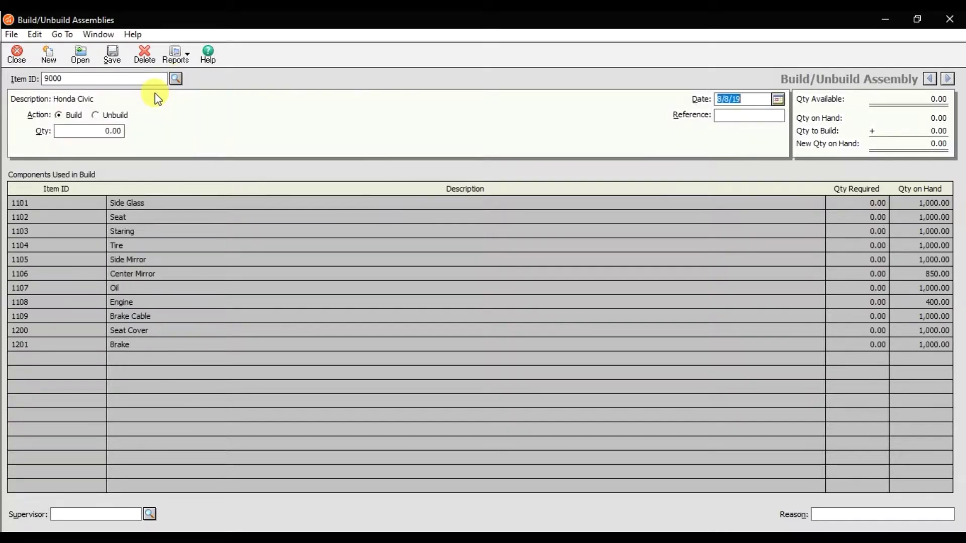
{"action": "left_click", "coordinate": [742, 114]}
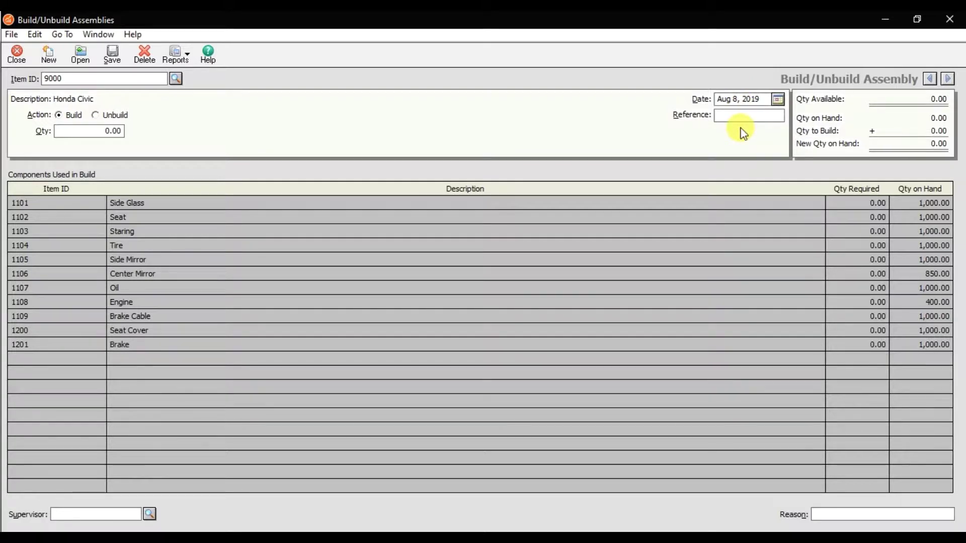
- Enter reference 001 and a build quantity of 50
{"action": "type", "text": "001"}
{"action": "left_click", "coordinate": [64, 133]}
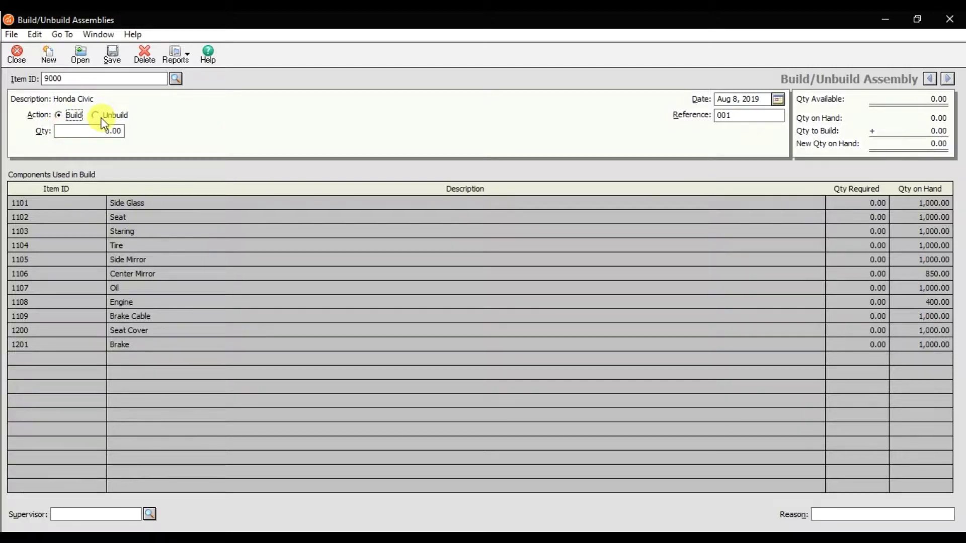
{"action": "left_click", "coordinate": [103, 129]}
{"action": "left_click_drag", "start_coordinate": [104, 129], "coordinate": [141, 129]}
{"action": "type", "text": "50"}
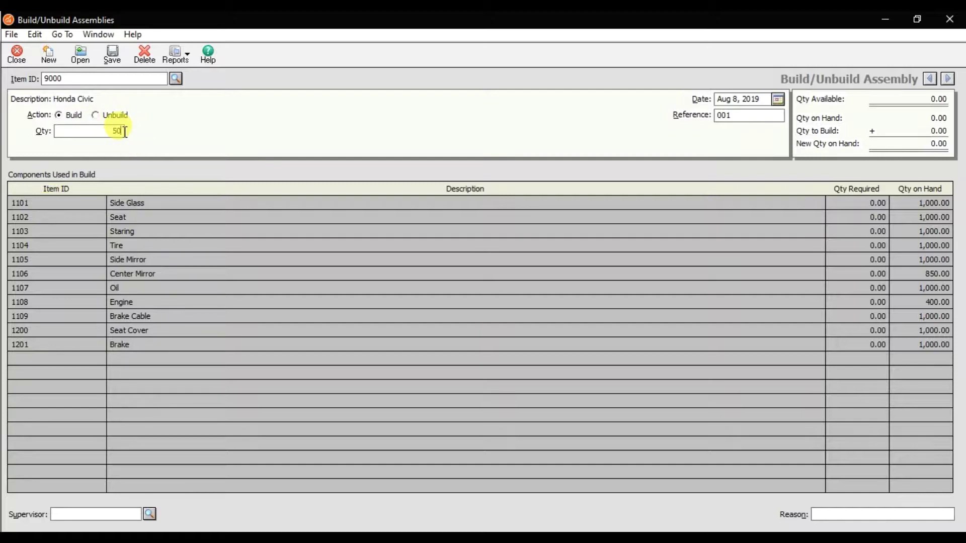
- Commit the 50-unit quantity, save the Honda Civic build and close the form
{"action": "key", "text": "Tab"}
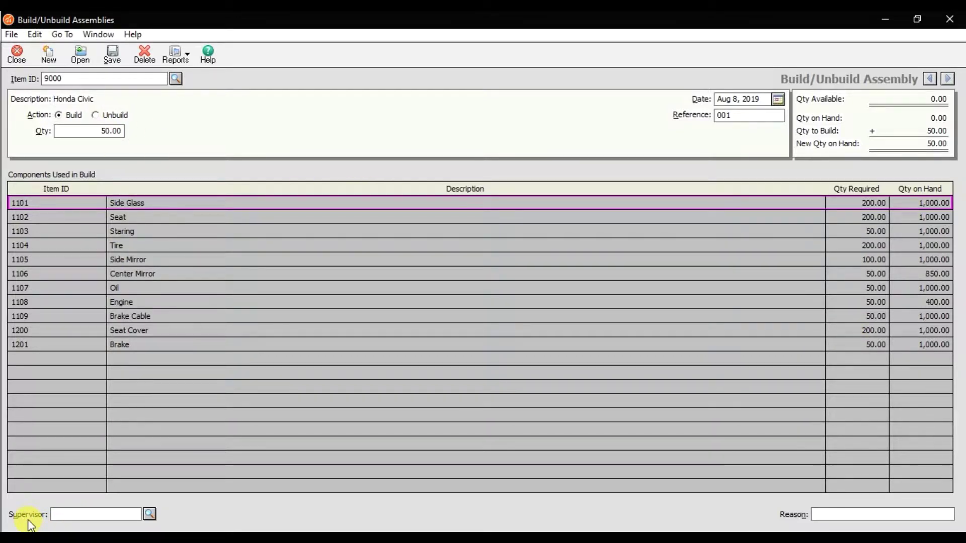
{"action": "left_click", "coordinate": [908, 515]}
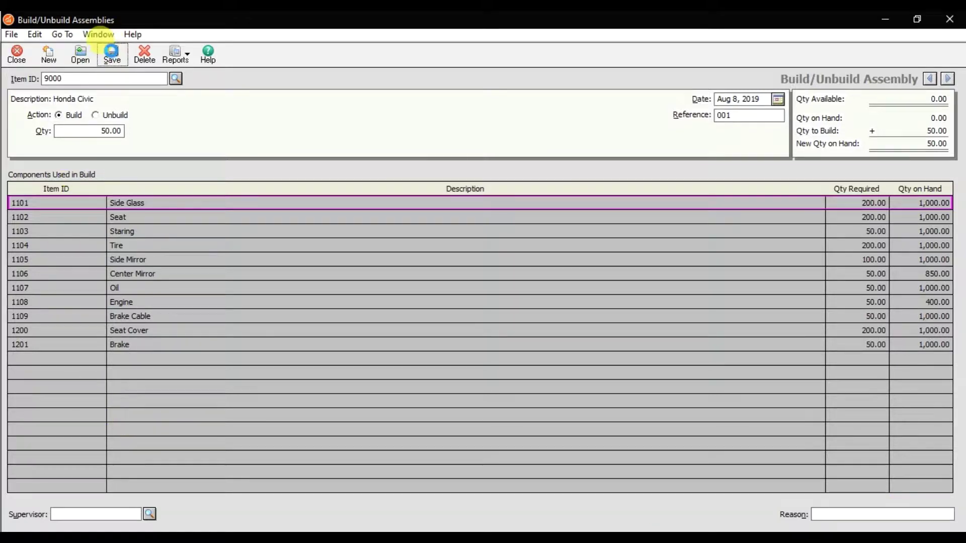
{"action": "left_click", "coordinate": [113, 56]}
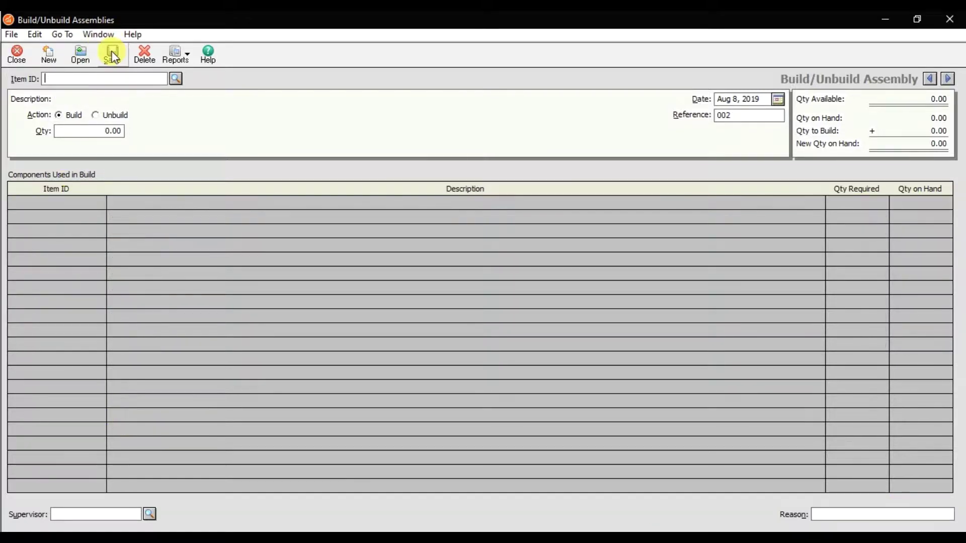
{"action": "left_click", "coordinate": [17, 56]}
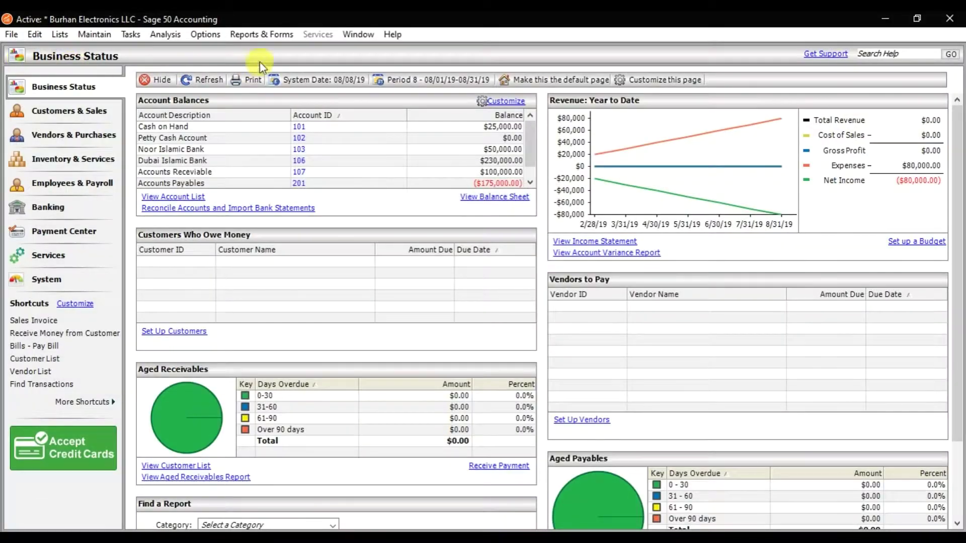
- Open the Inventory Unit Activity Report from the Inventory reports list
{"action": "left_click", "coordinate": [283, 33]}
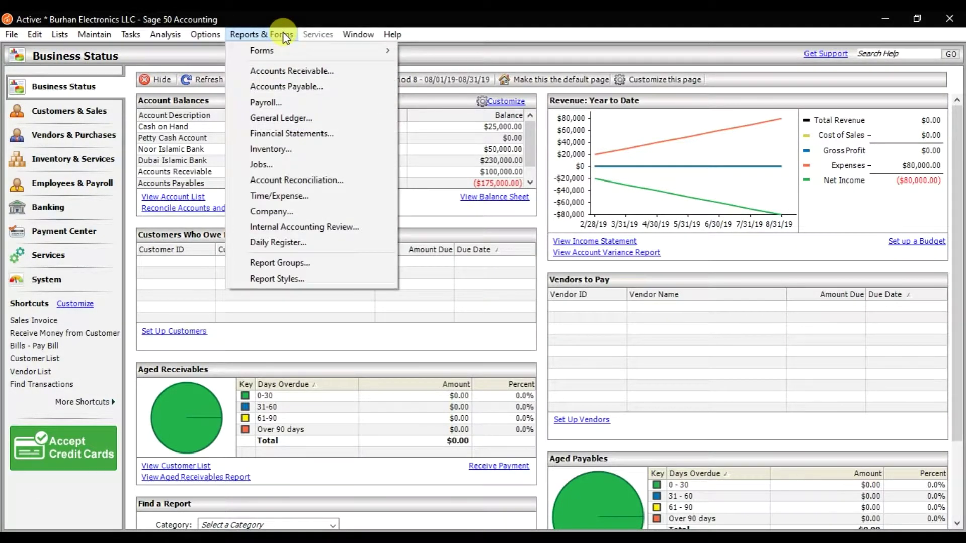
{"action": "left_click", "coordinate": [293, 149]}
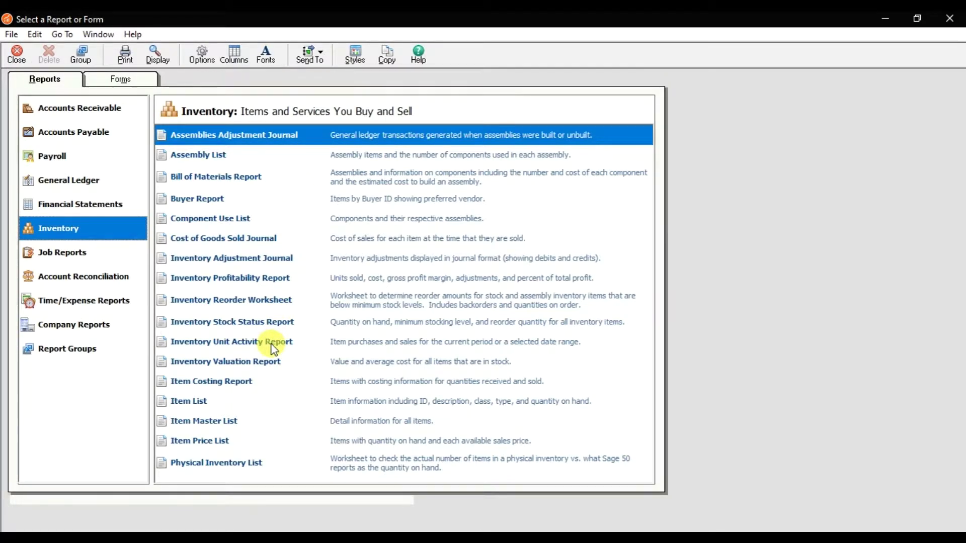
{"action": "double_click", "coordinate": [272, 345]}
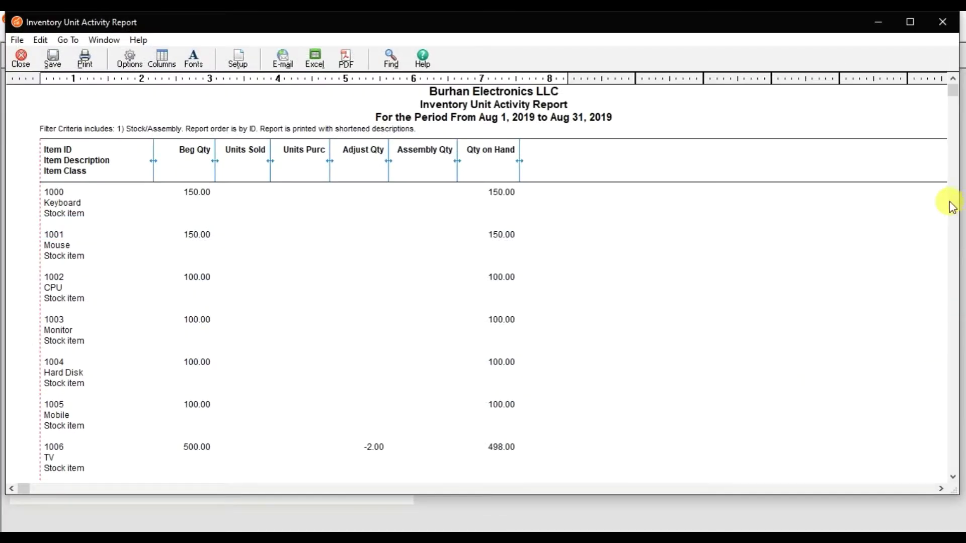
- Check 9000 Honda Civic shows 50 units on hand, then open the Bill of Materials Report
{"action": "left_click", "coordinate": [910, 21]}
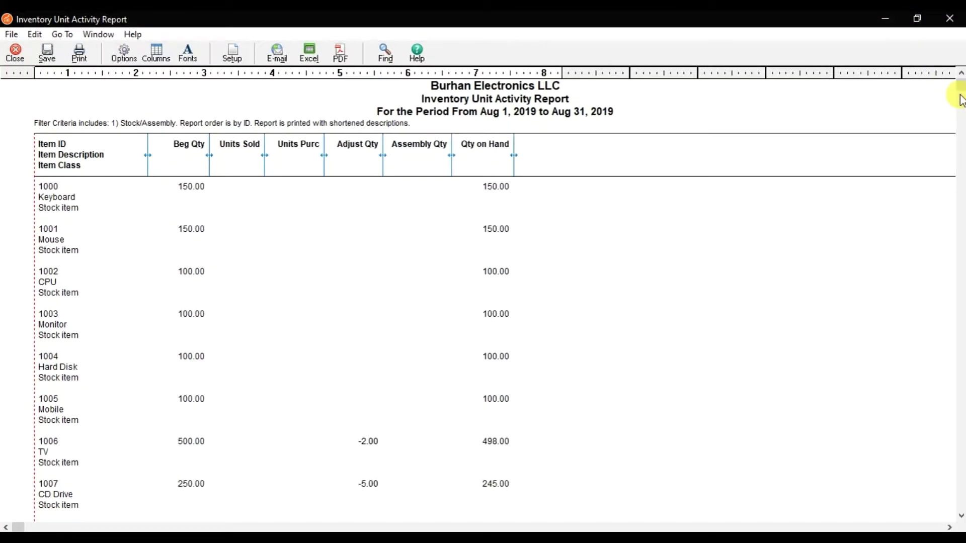
{"action": "left_click_drag", "start_coordinate": [958, 209], "coordinate": [960, 457]}
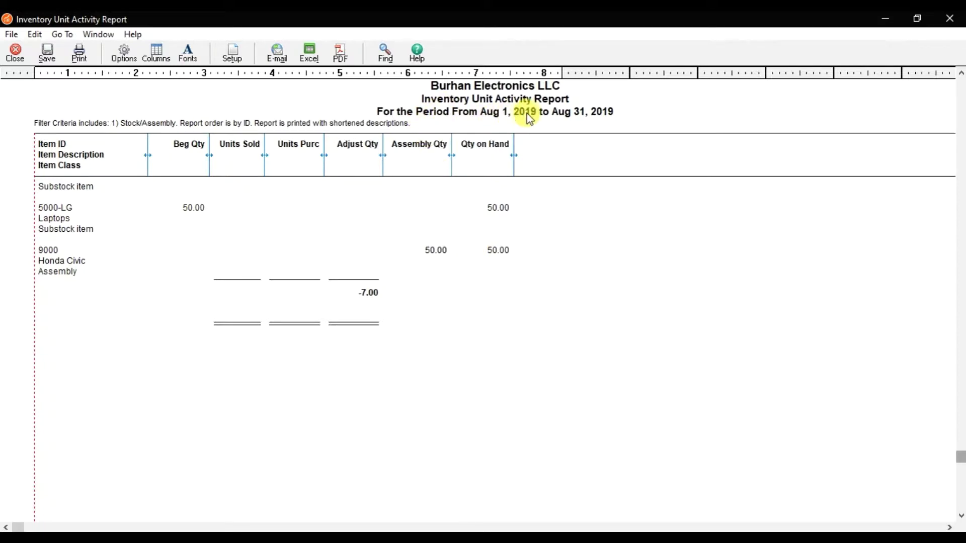
{"action": "left_click", "coordinate": [17, 52]}
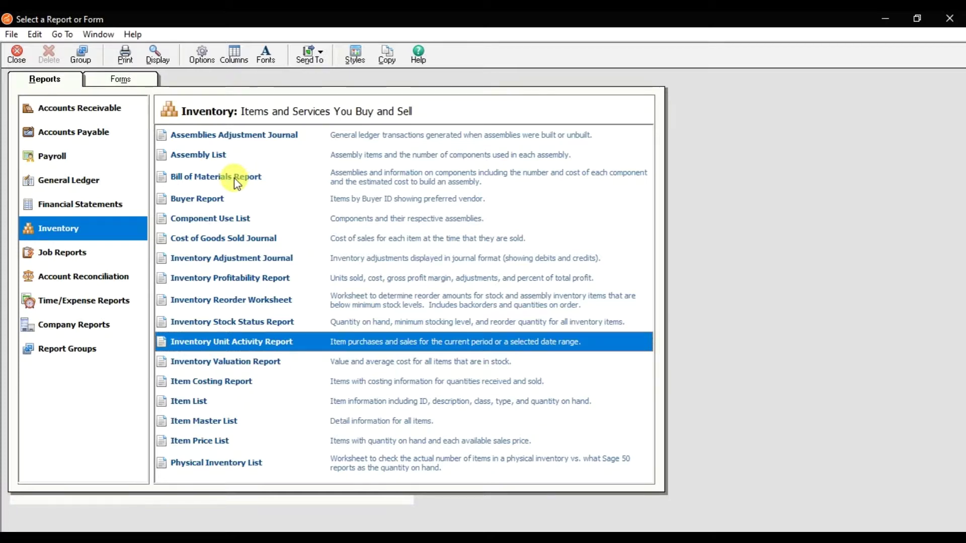
{"action": "double_click", "coordinate": [235, 180]}
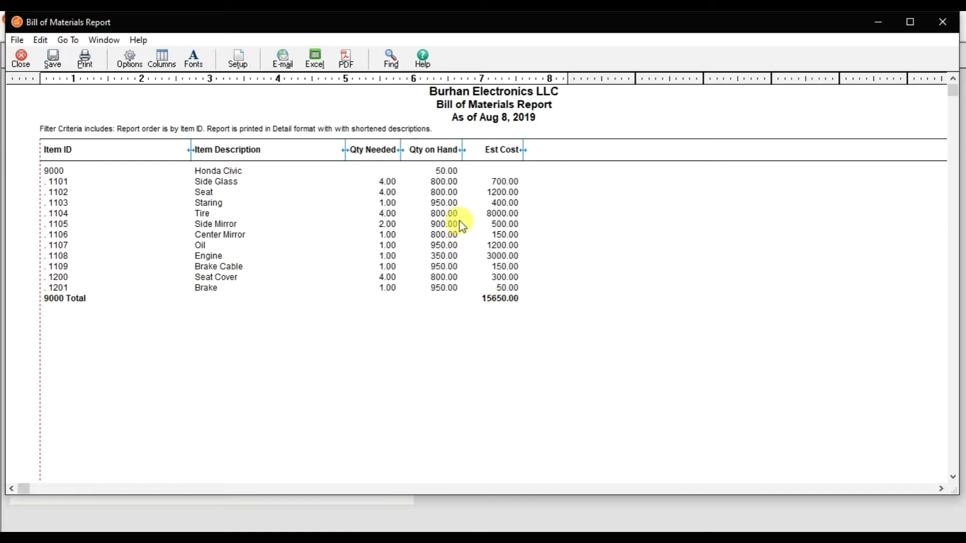
{"action": "left_click", "coordinate": [27, 67]}
{"action": "left_click", "coordinate": [205, 157]}
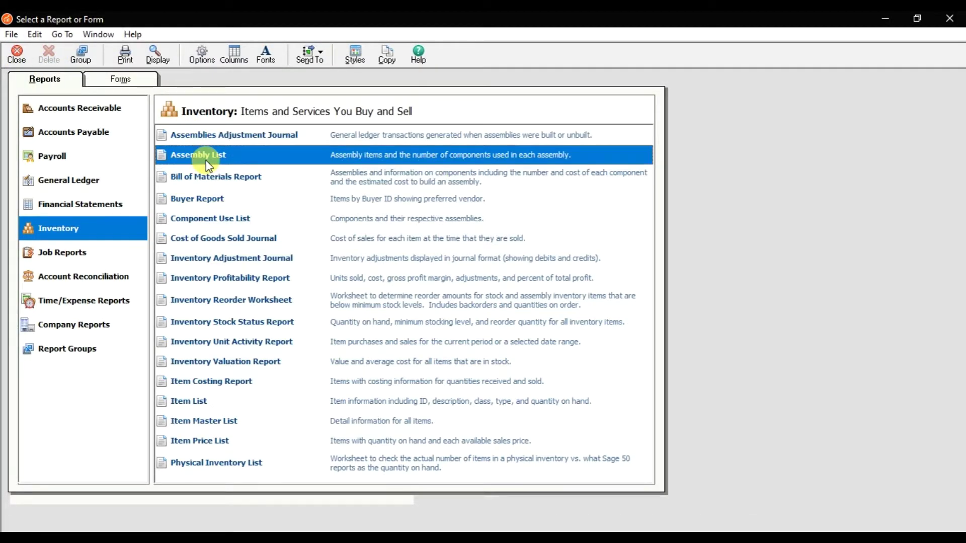
{"action": "double_click", "coordinate": [208, 162]}
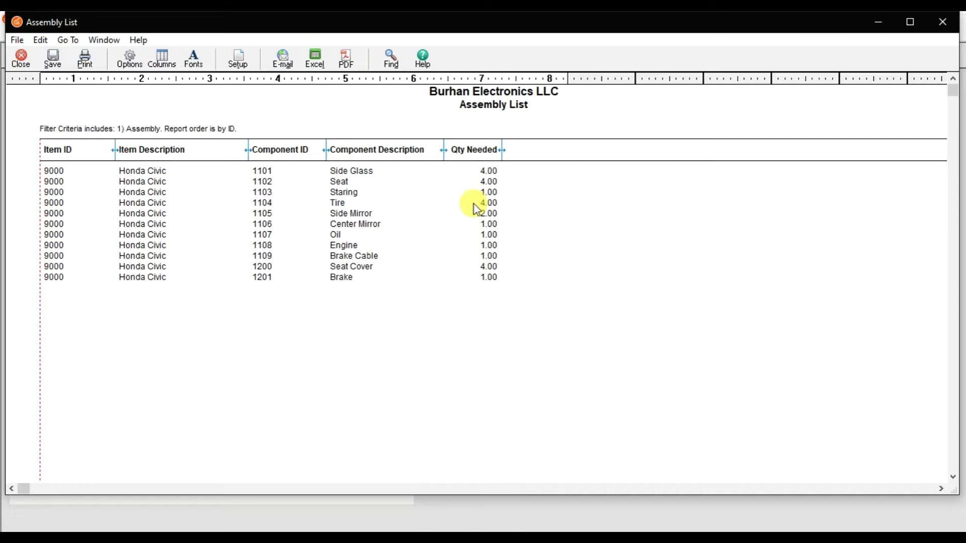
{"action": "left_click", "coordinate": [22, 59]}
{"action": "left_click", "coordinate": [249, 140]}
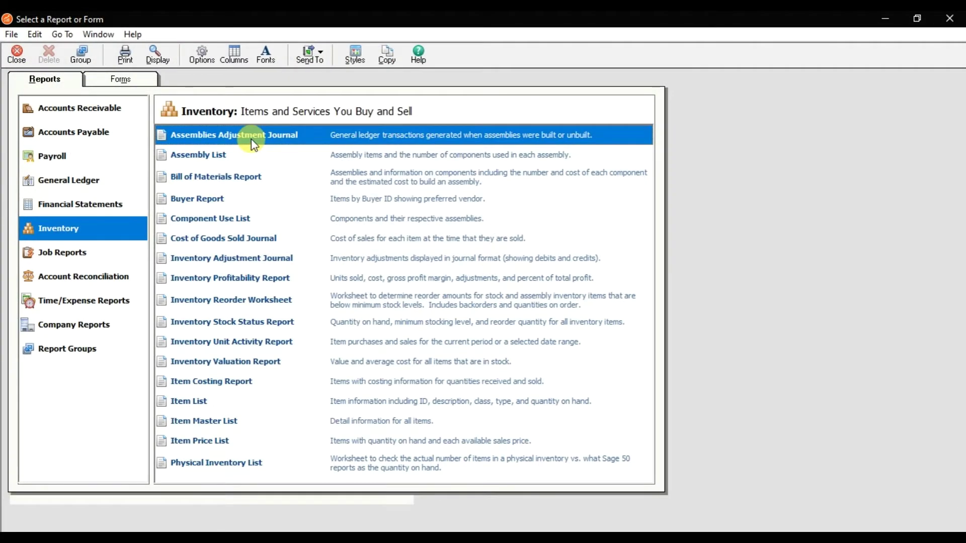
{"action": "double_click", "coordinate": [252, 141]}
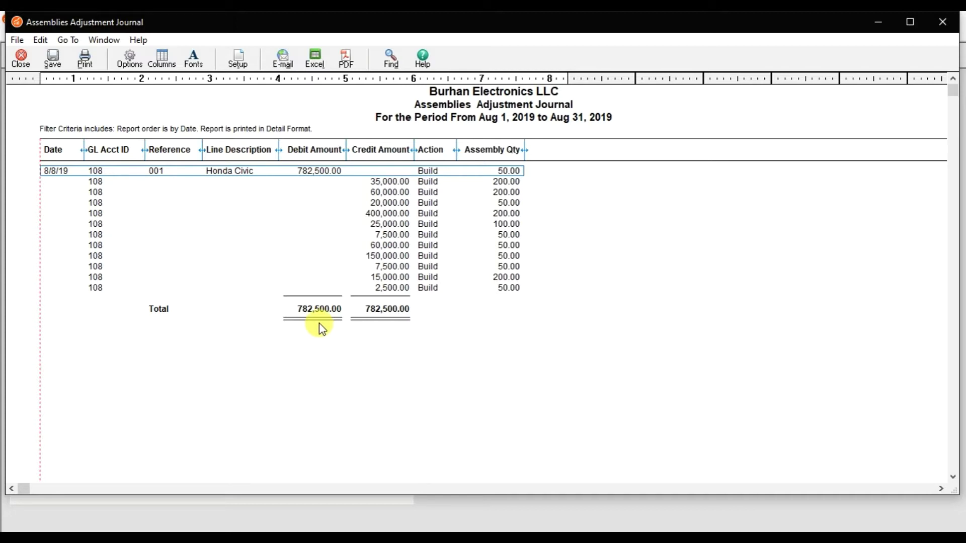
- Review the Bill of Materials again, then reopen the Assemblies Adjustment Journal showing 782,500.00 totals
{"action": "left_click", "coordinate": [22, 61]}
{"action": "double_click", "coordinate": [204, 180]}
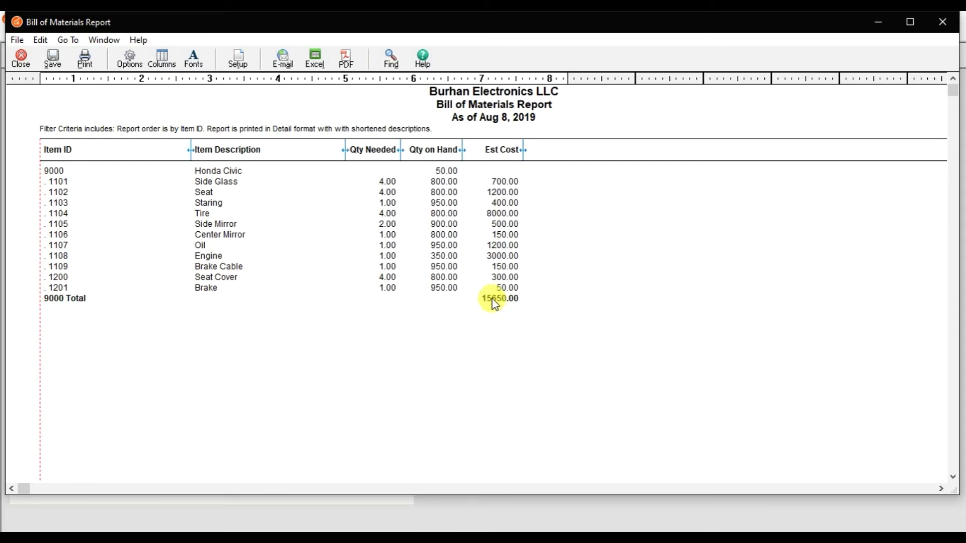
{"action": "left_click", "coordinate": [29, 68]}
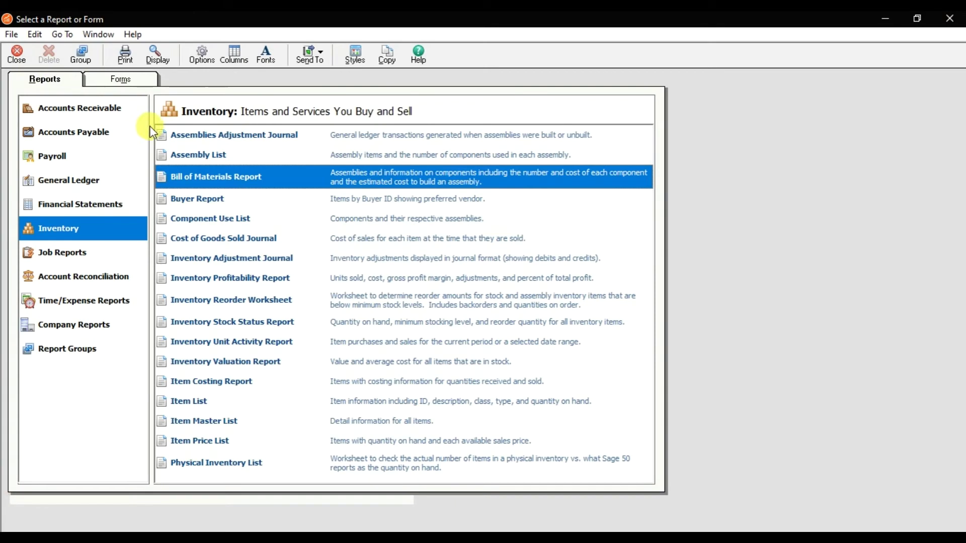
{"action": "left_click", "coordinate": [204, 139]}
{"action": "double_click", "coordinate": [204, 139]}
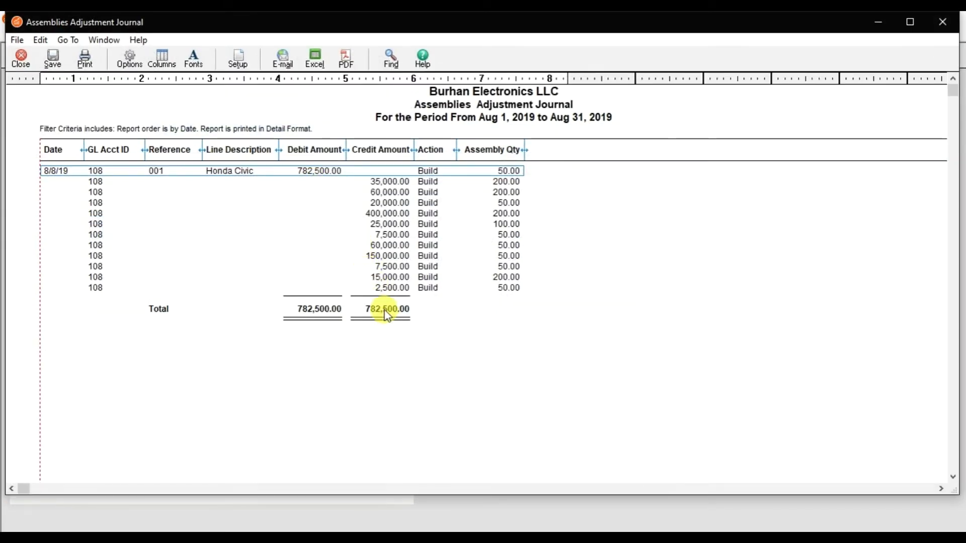